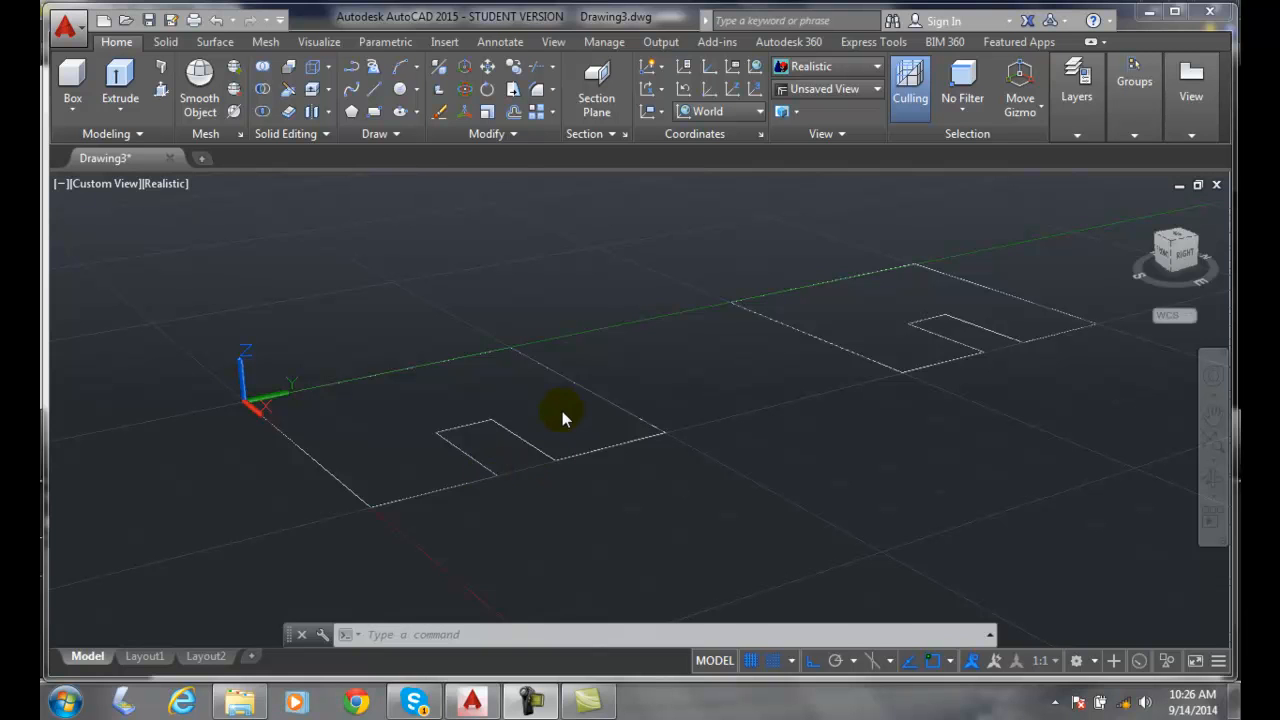
Create a planar surface from the closed notched outline at the origin, using the Object option.
click(214, 44)
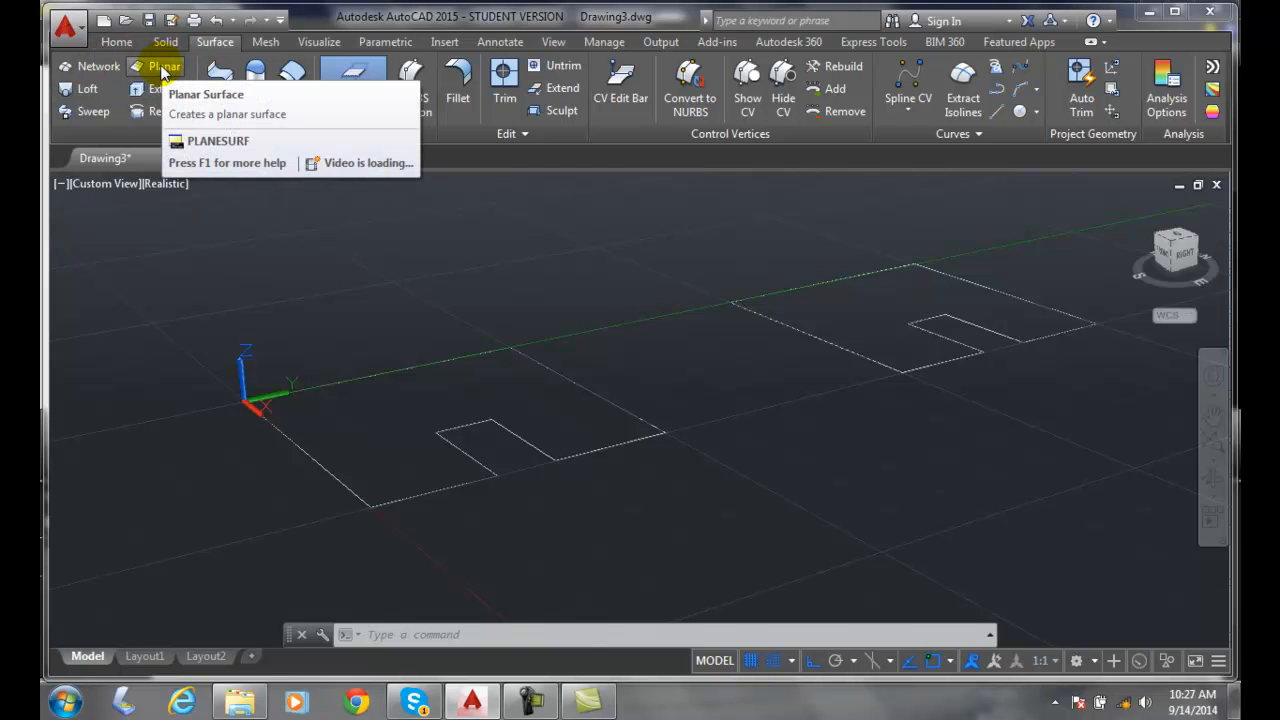
click(161, 70)
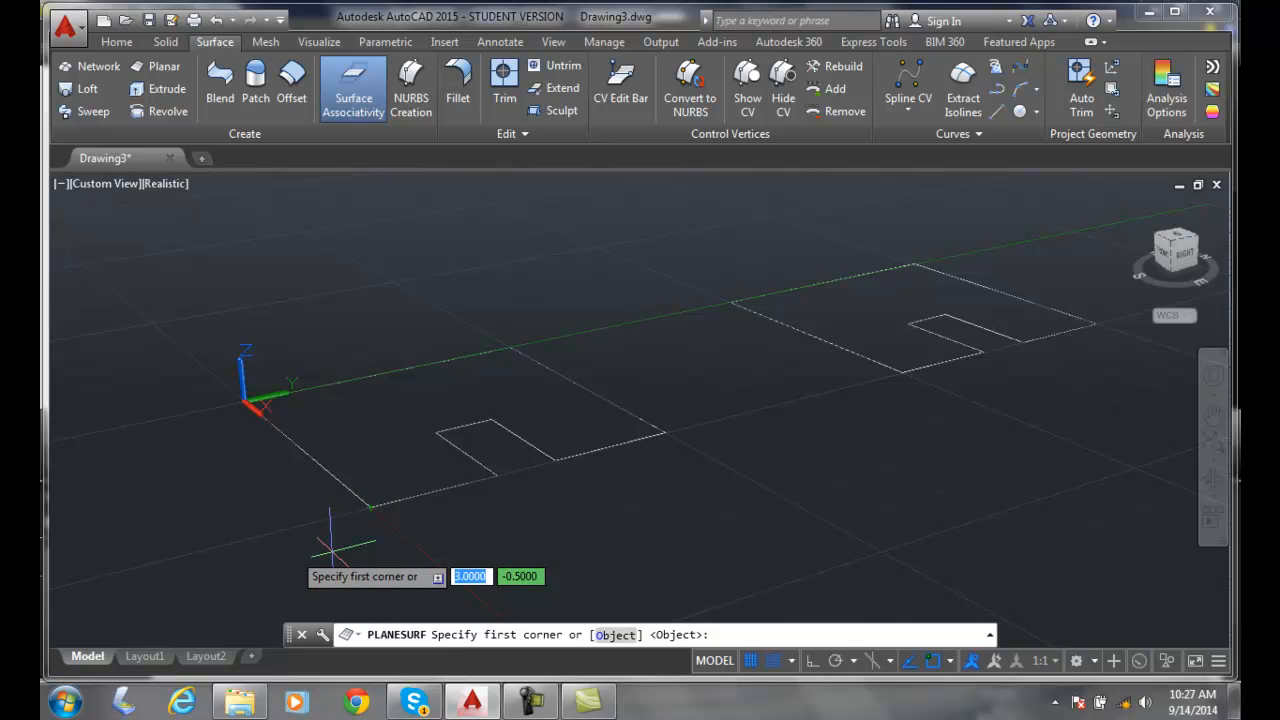
click(613, 636)
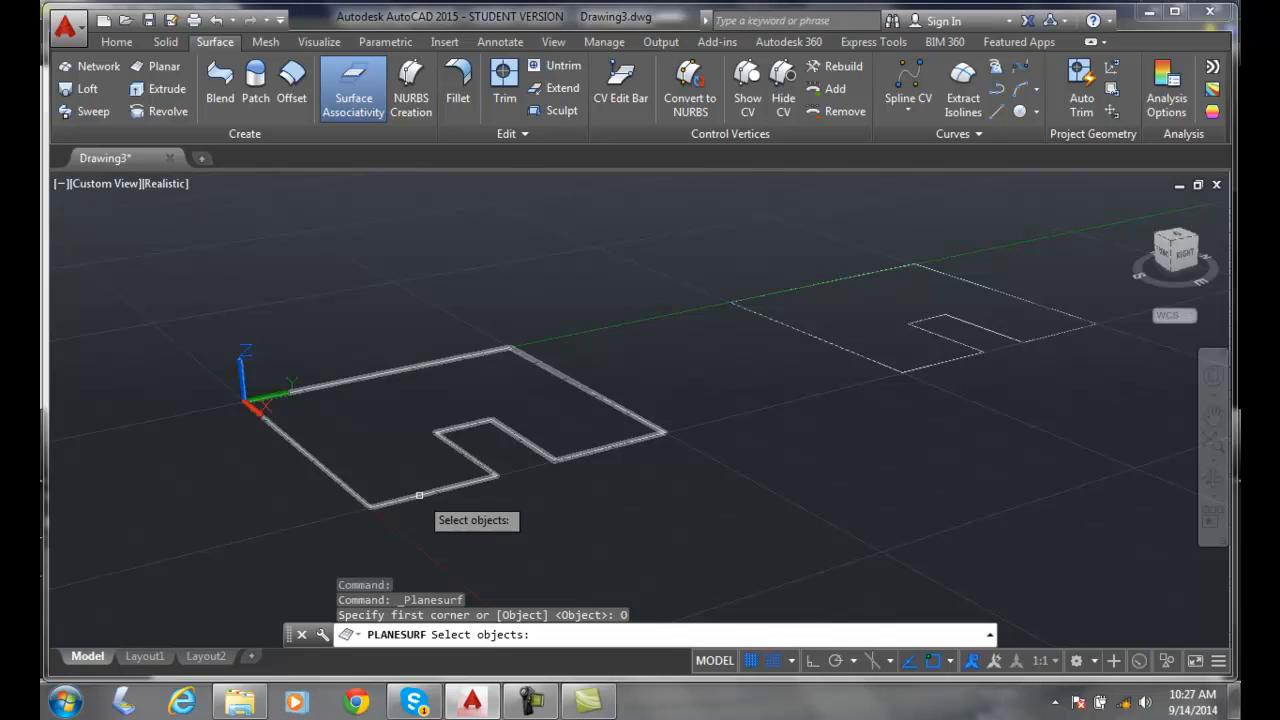
click(419, 495)
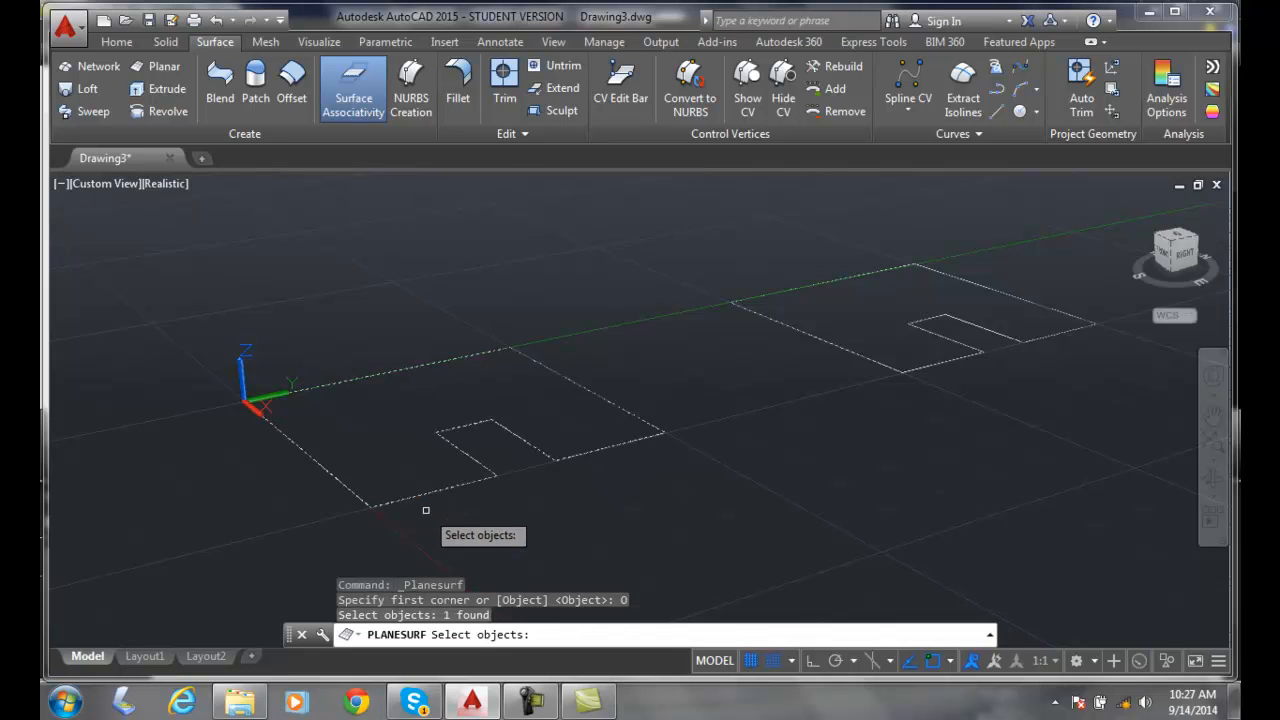
key(Return)
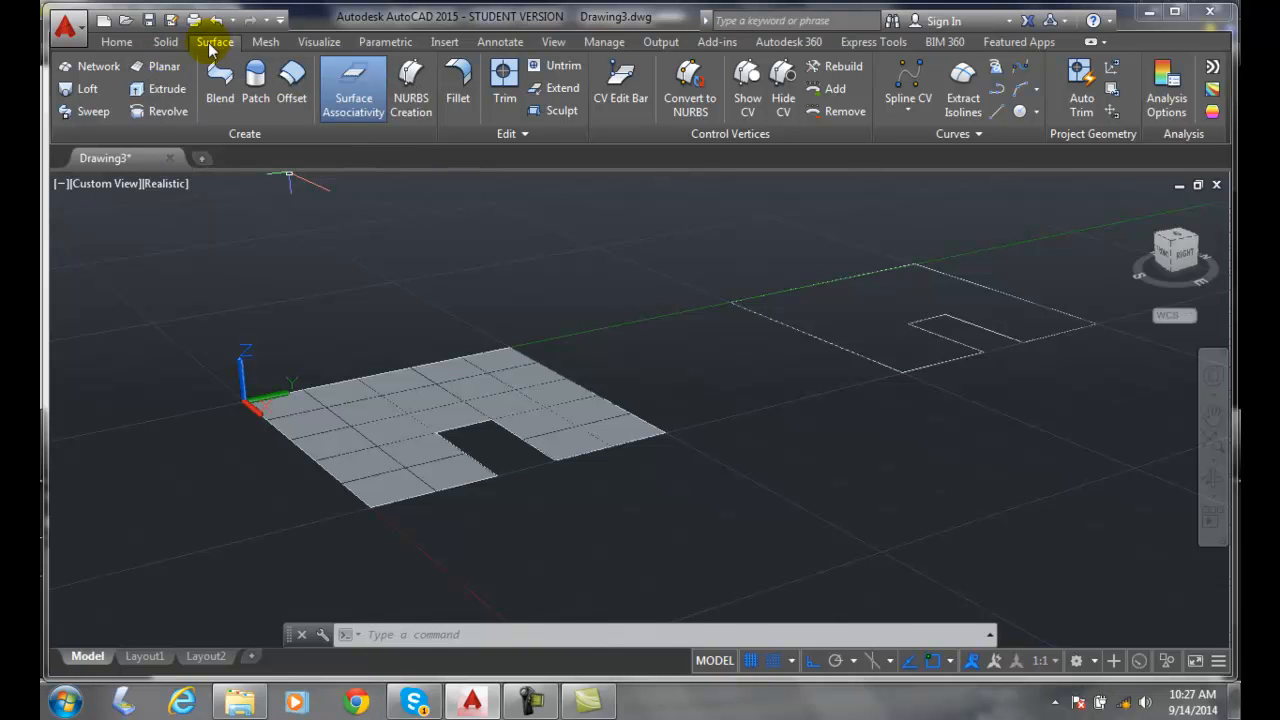
Create a planar surface from the second notched outline farther along the Y axis, using the Object option.
click(160, 66)
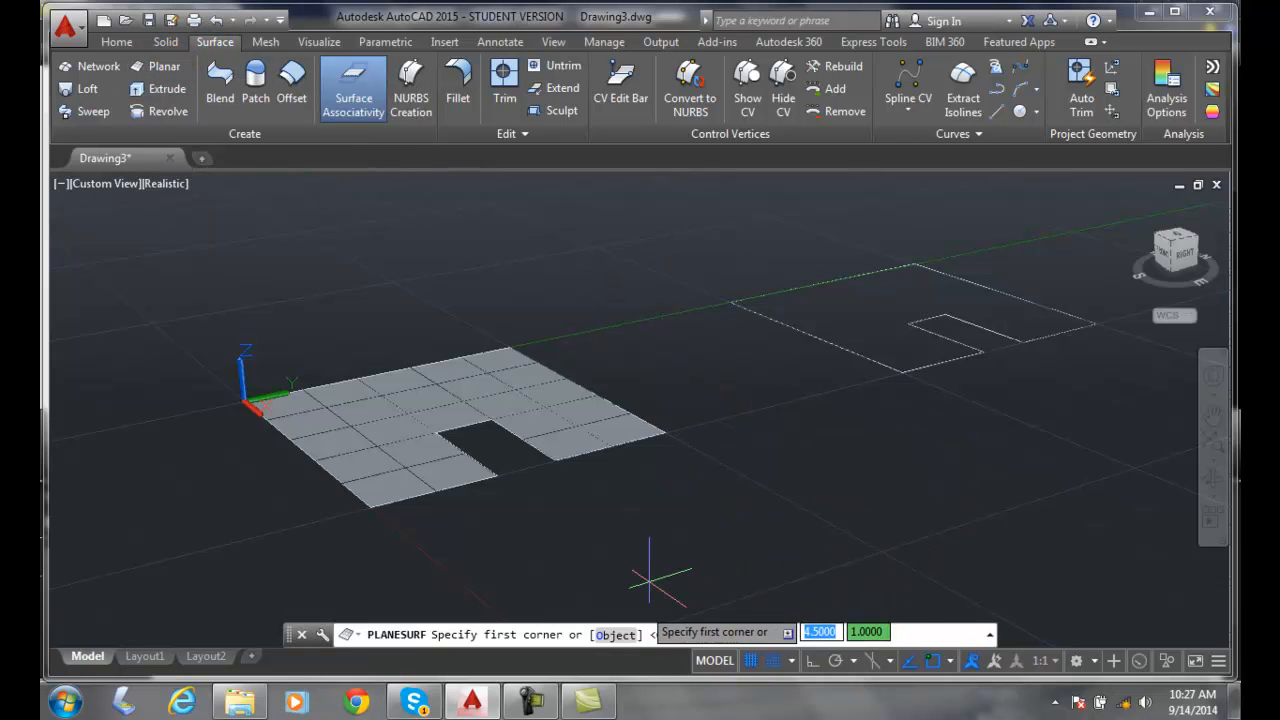
click(612, 634)
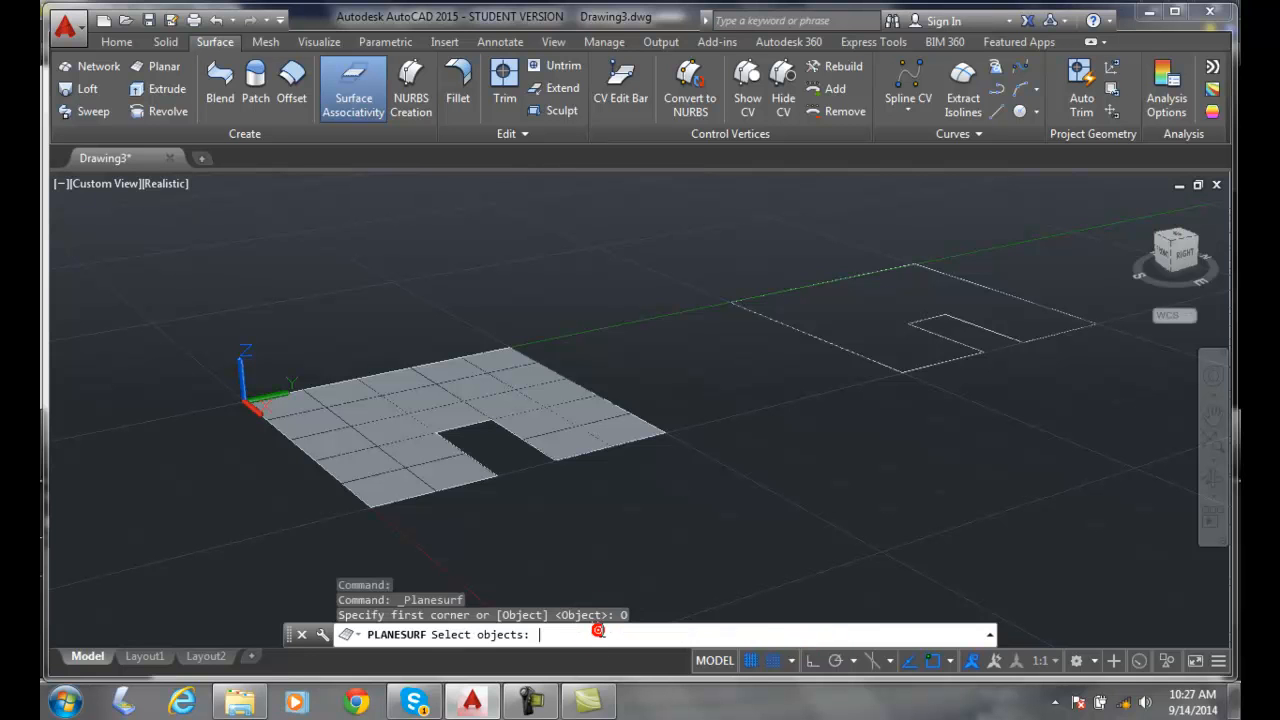
click(908, 369)
key(Return)
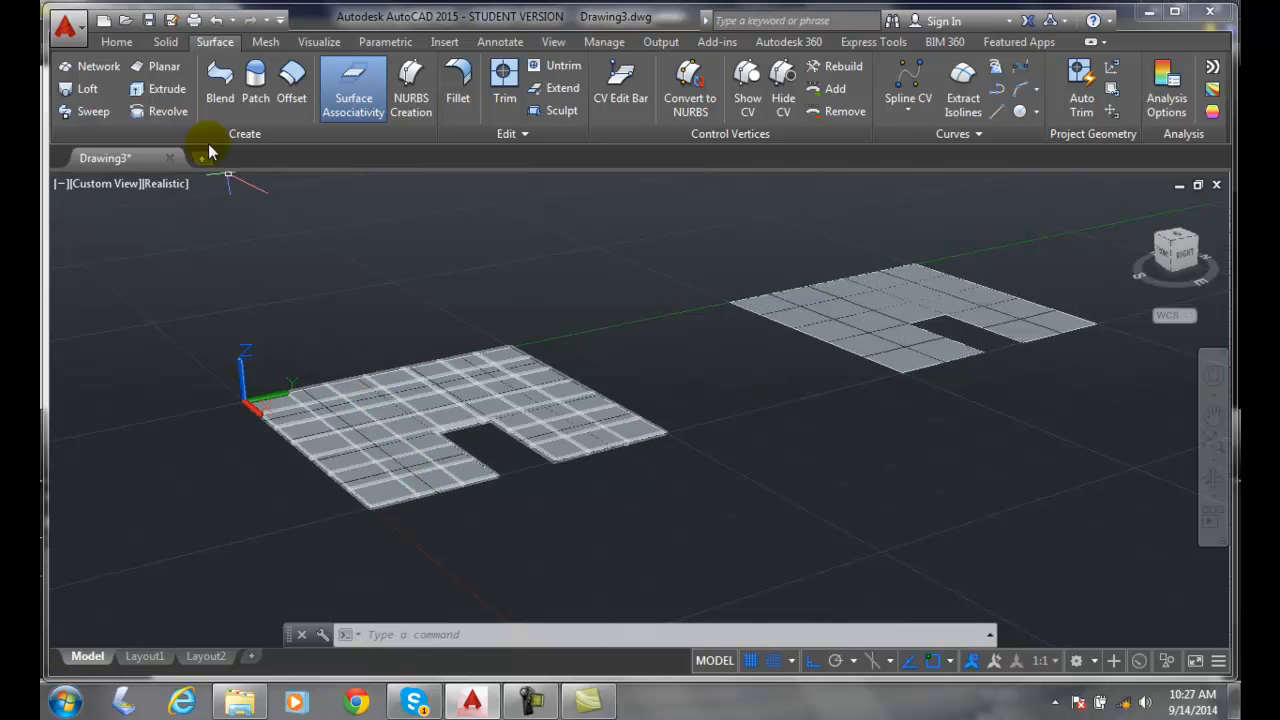
Extrude the notched profile at the origin to a height of 5 with the closed-profile creation mode set to Solid.
click(116, 41)
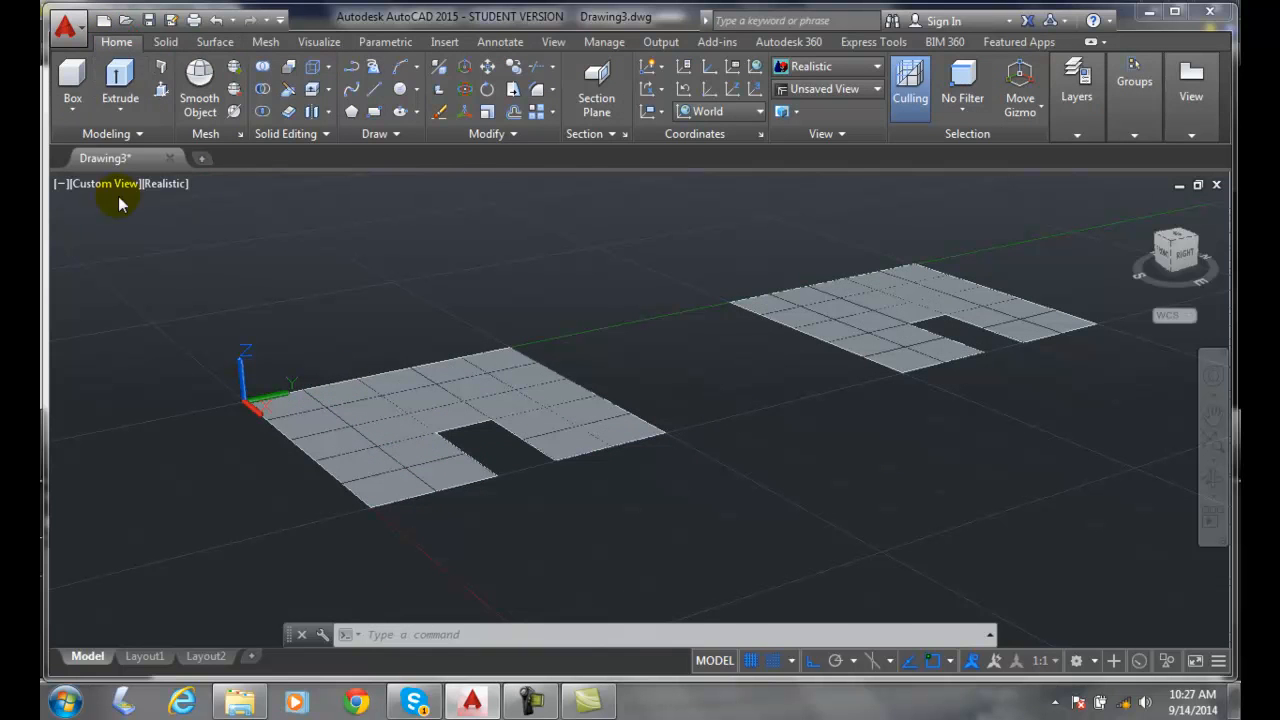
click(121, 82)
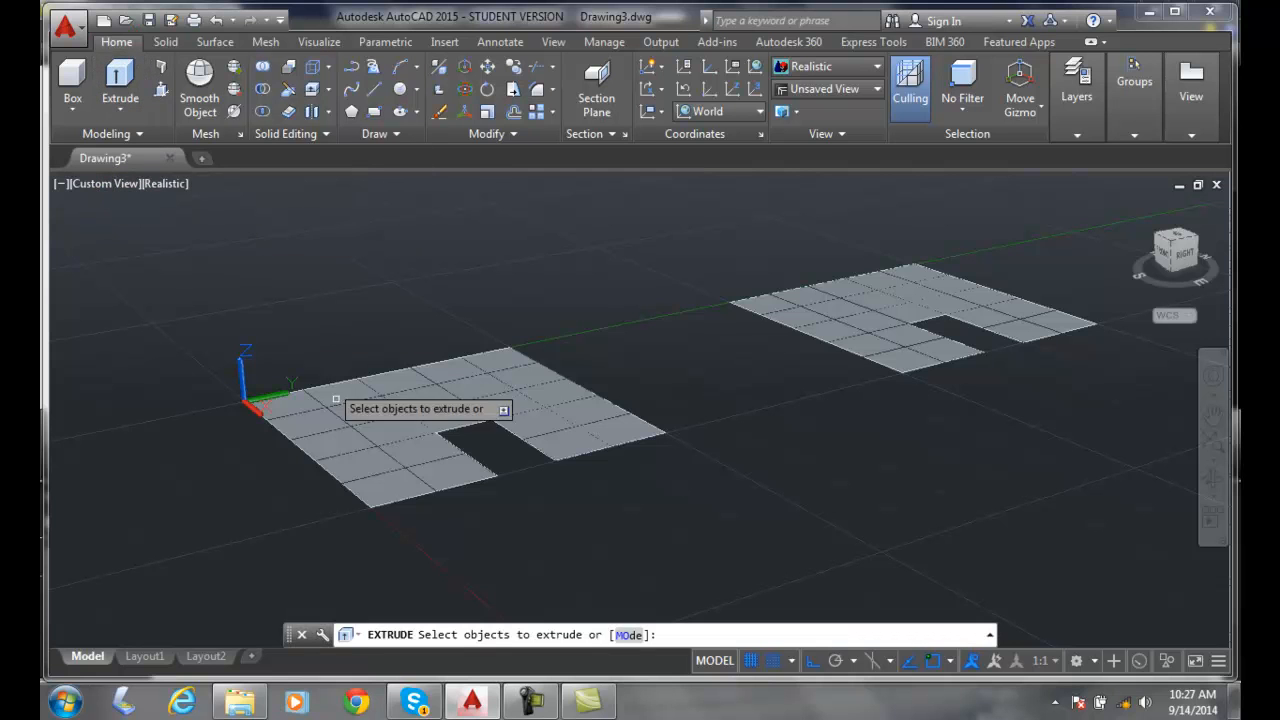
click(628, 636)
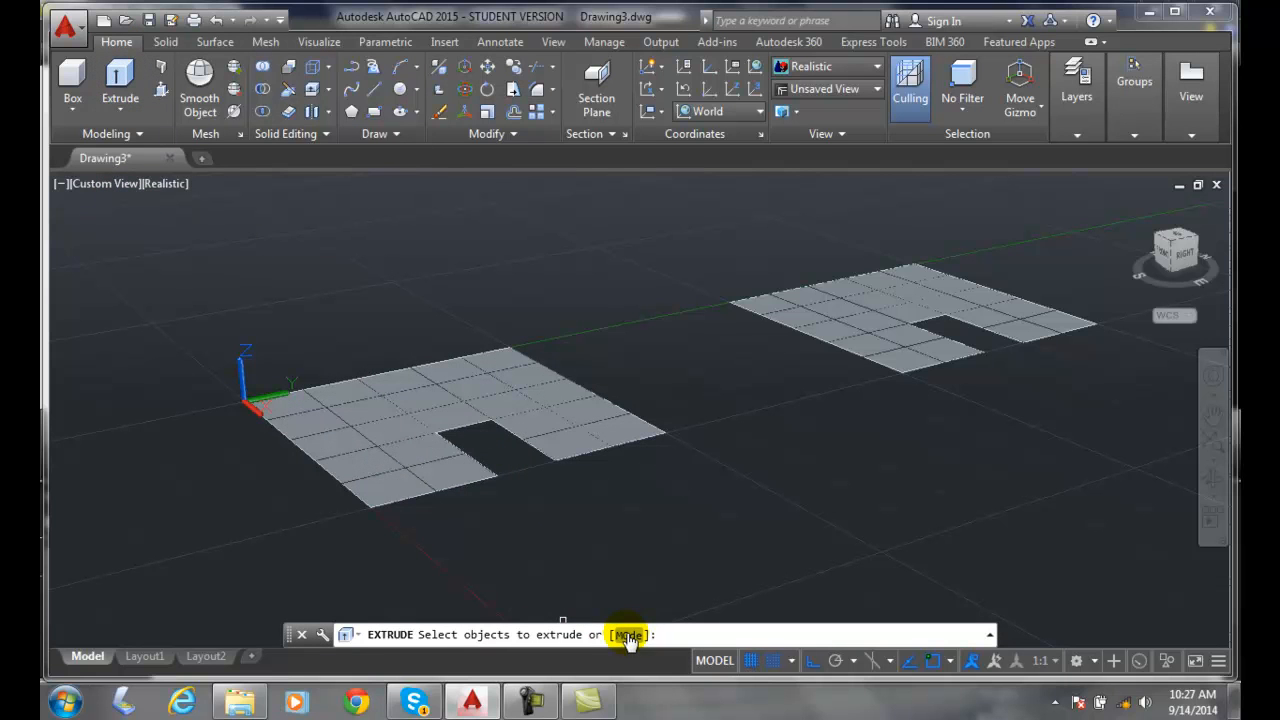
click(626, 638)
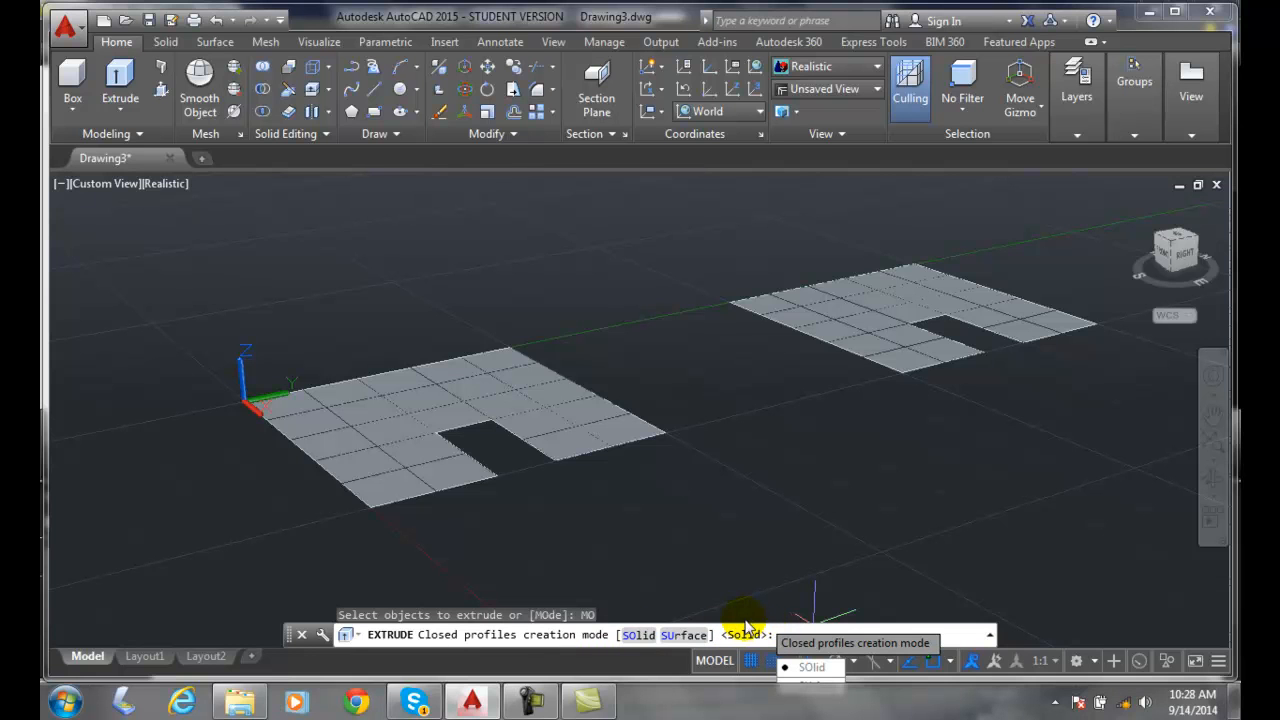
click(632, 634)
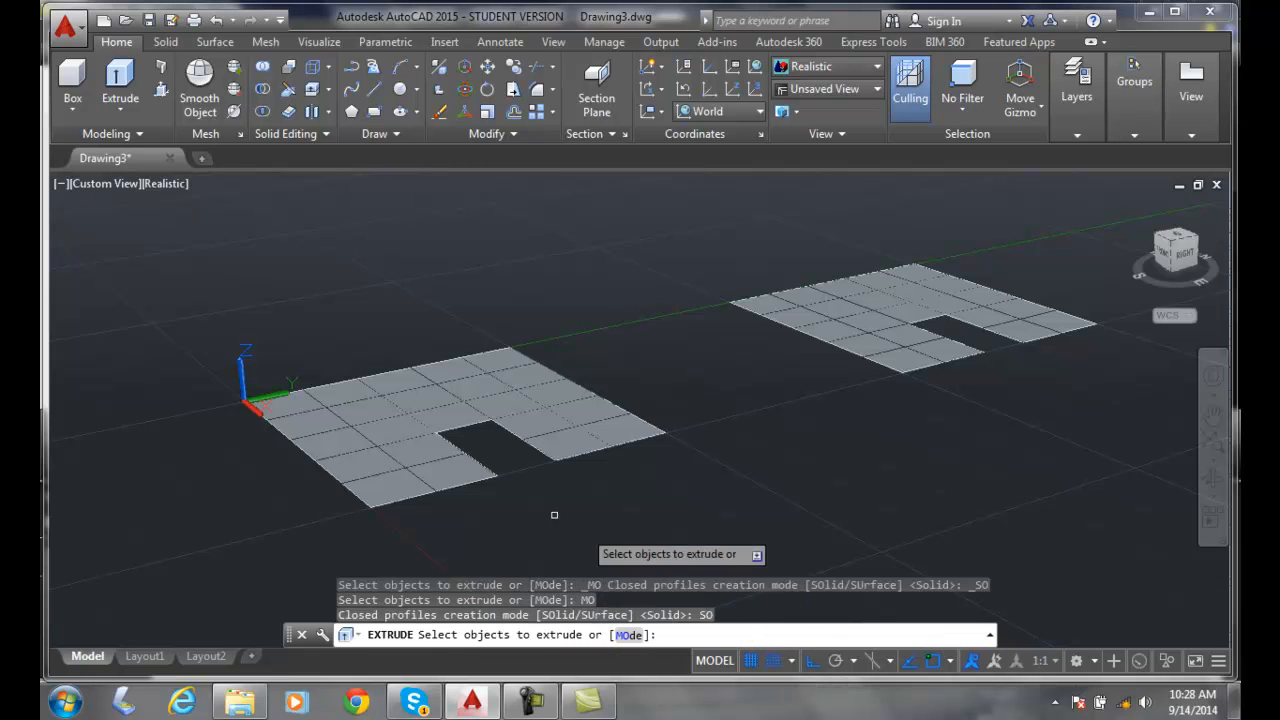
click(461, 486)
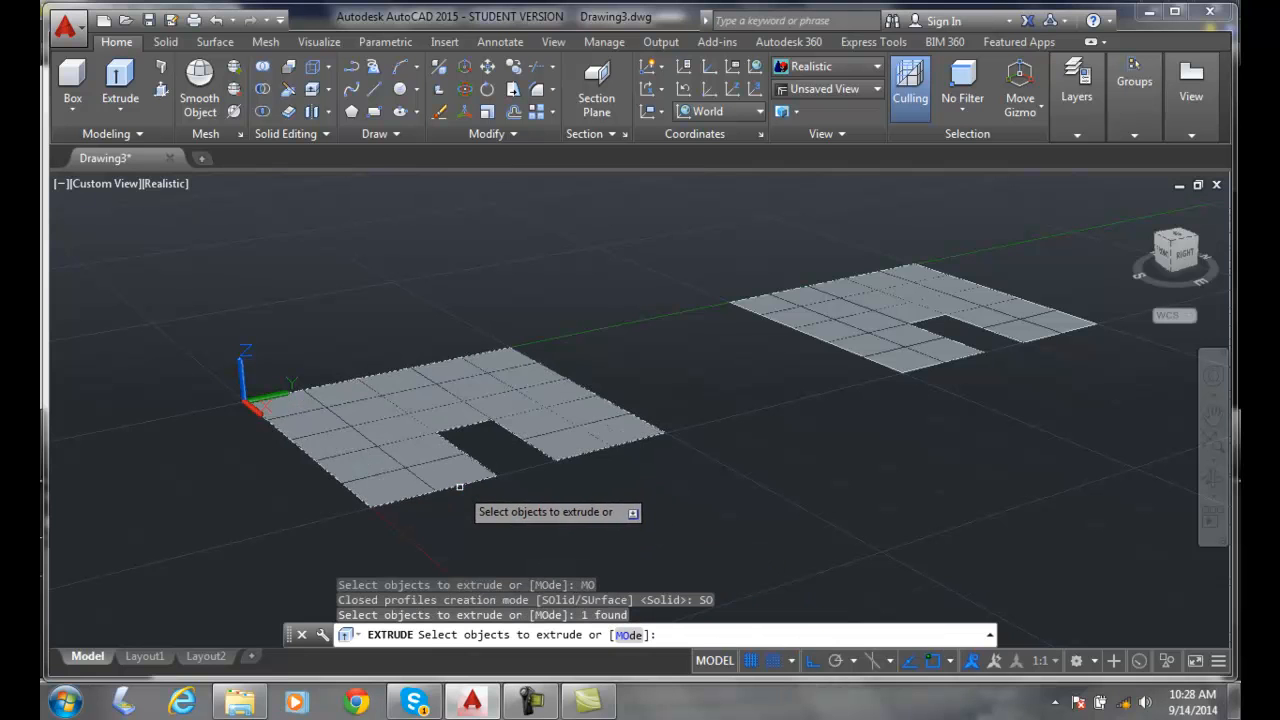
key(Return)
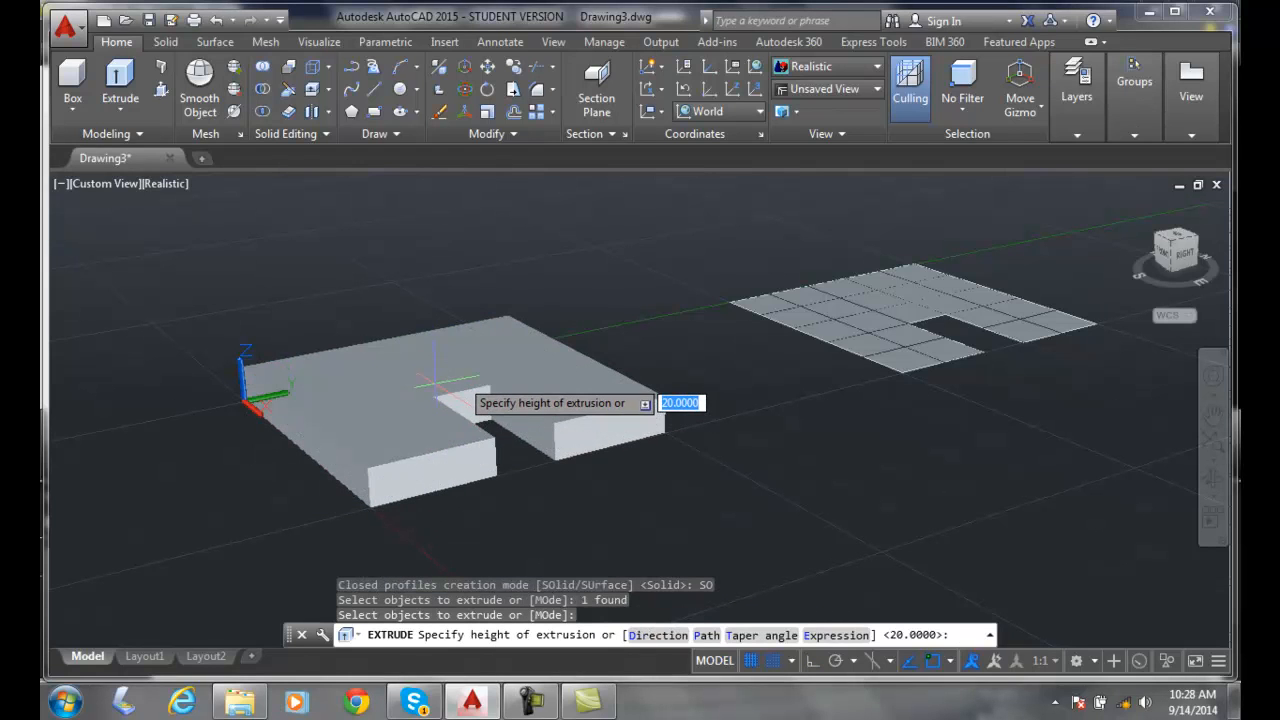
text(5)
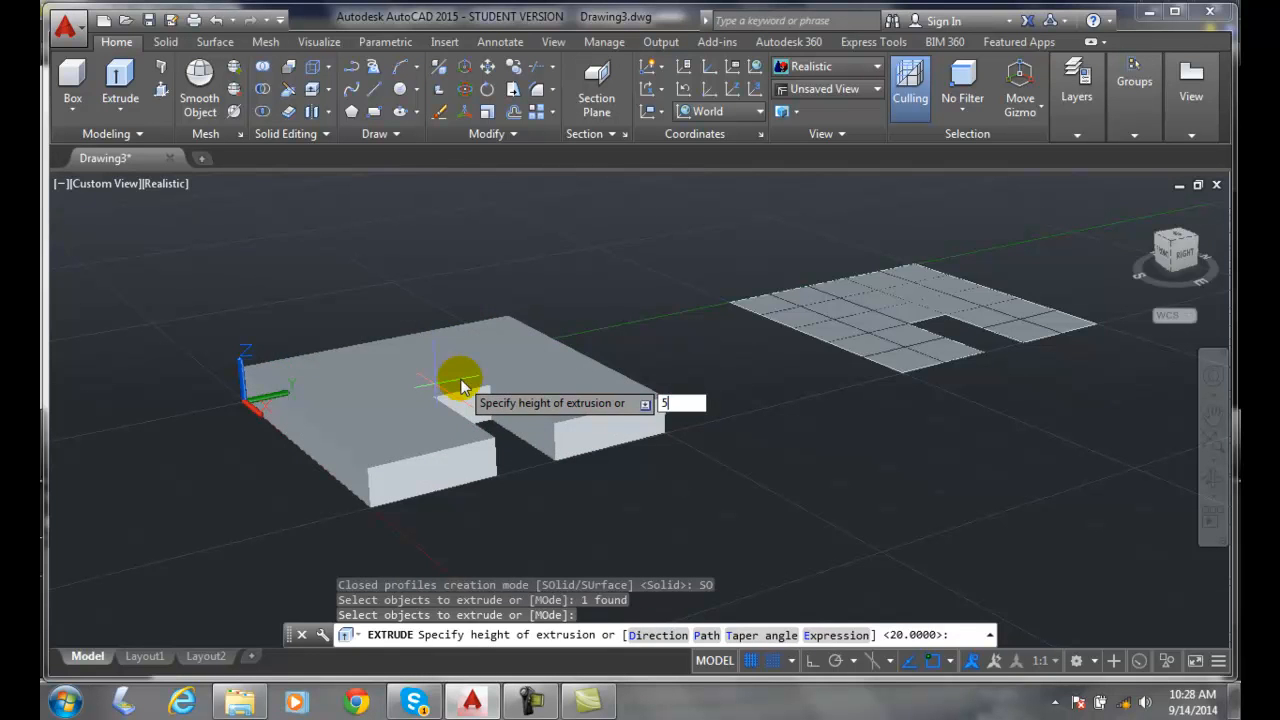
key(Return)
scroll(480, 375, down, 6)
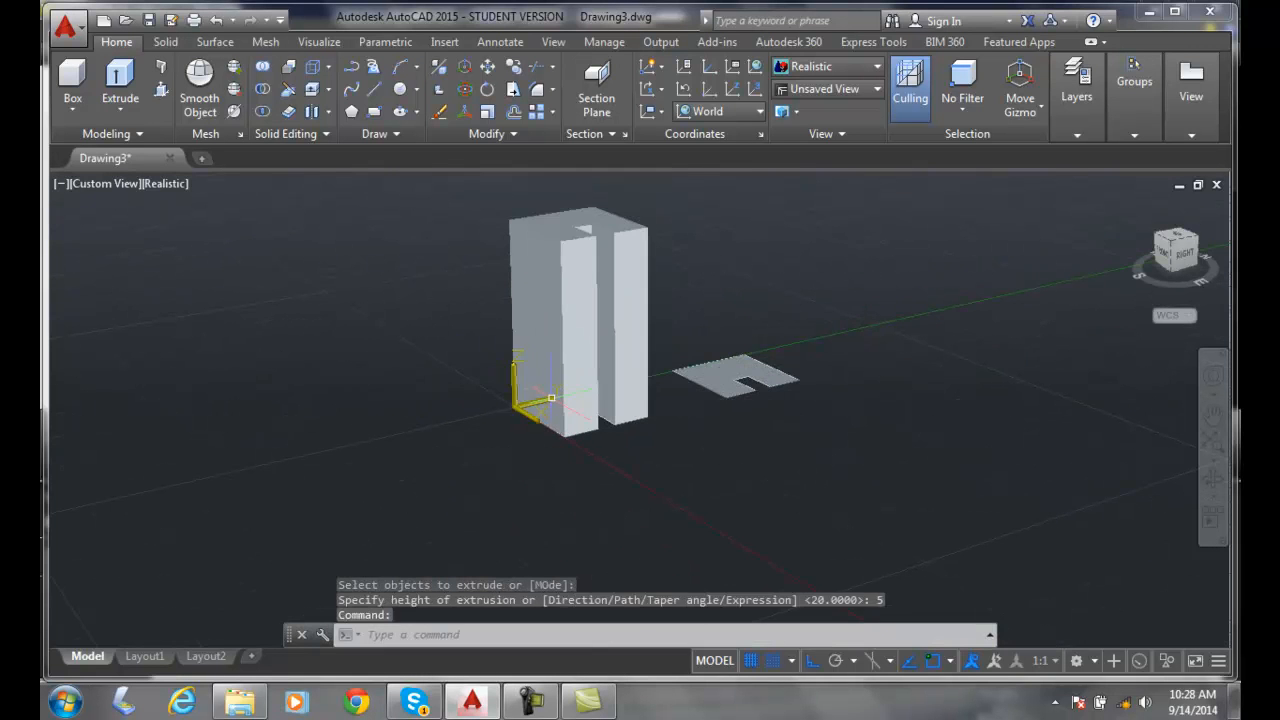
click(561, 240)
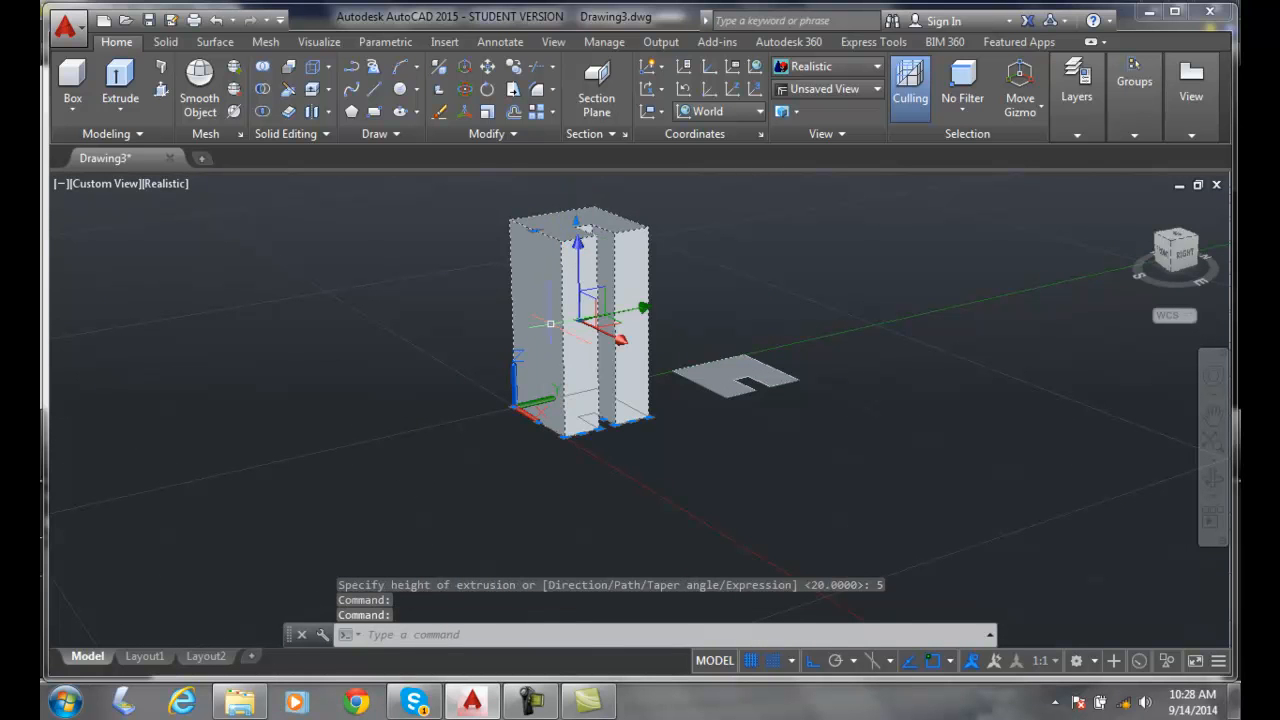
key(Escape)
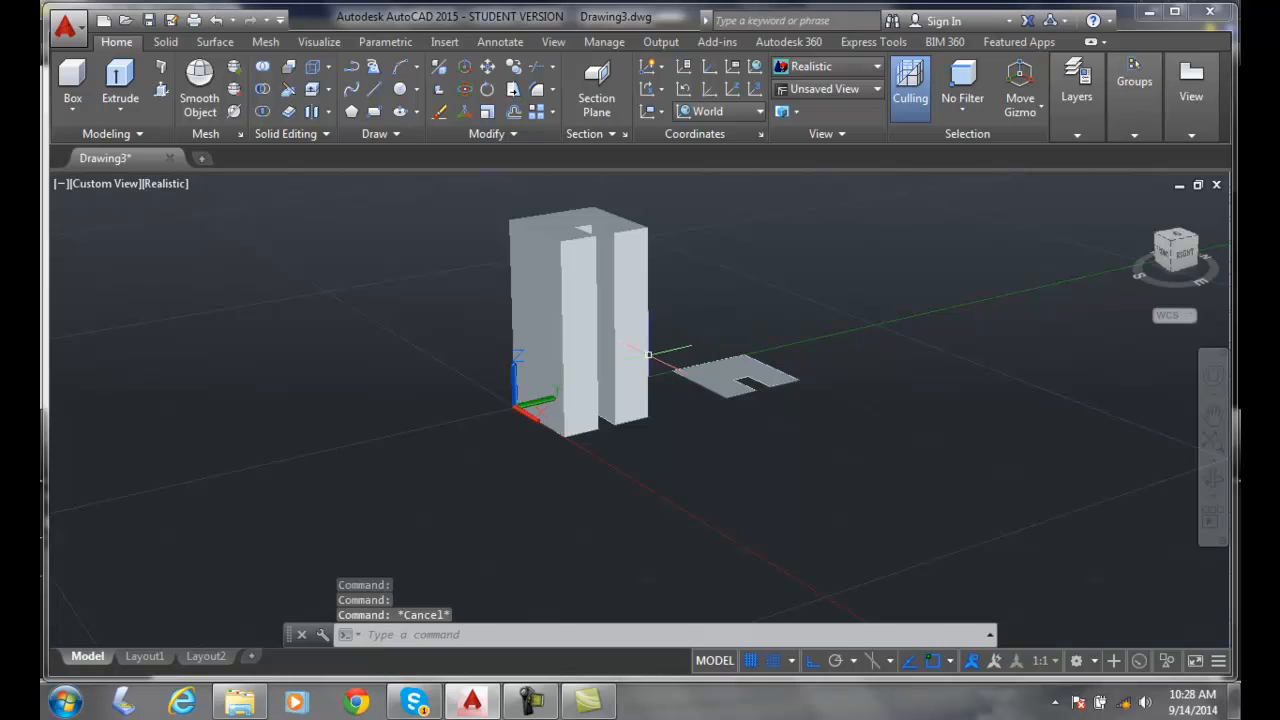
Extrude the second notched profile to a height of 3 with the closed-profile creation mode set to Surface.
click(120, 80)
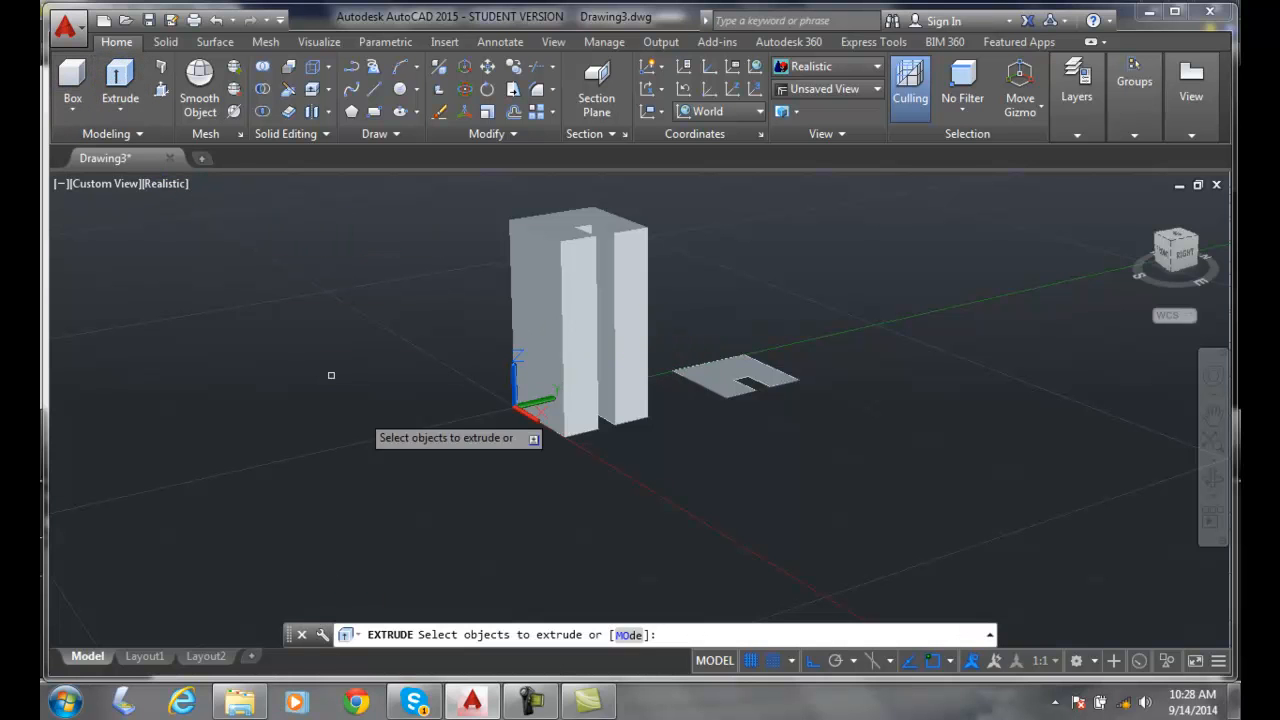
click(640, 634)
click(684, 634)
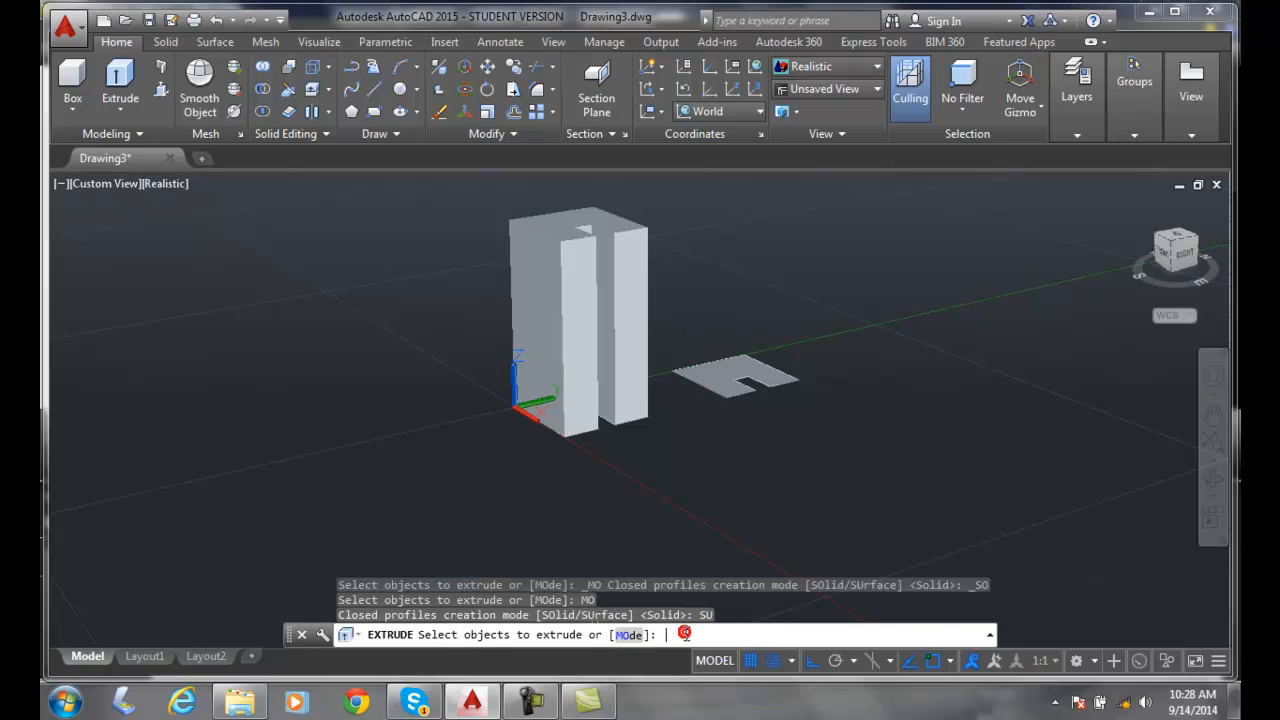
click(734, 396)
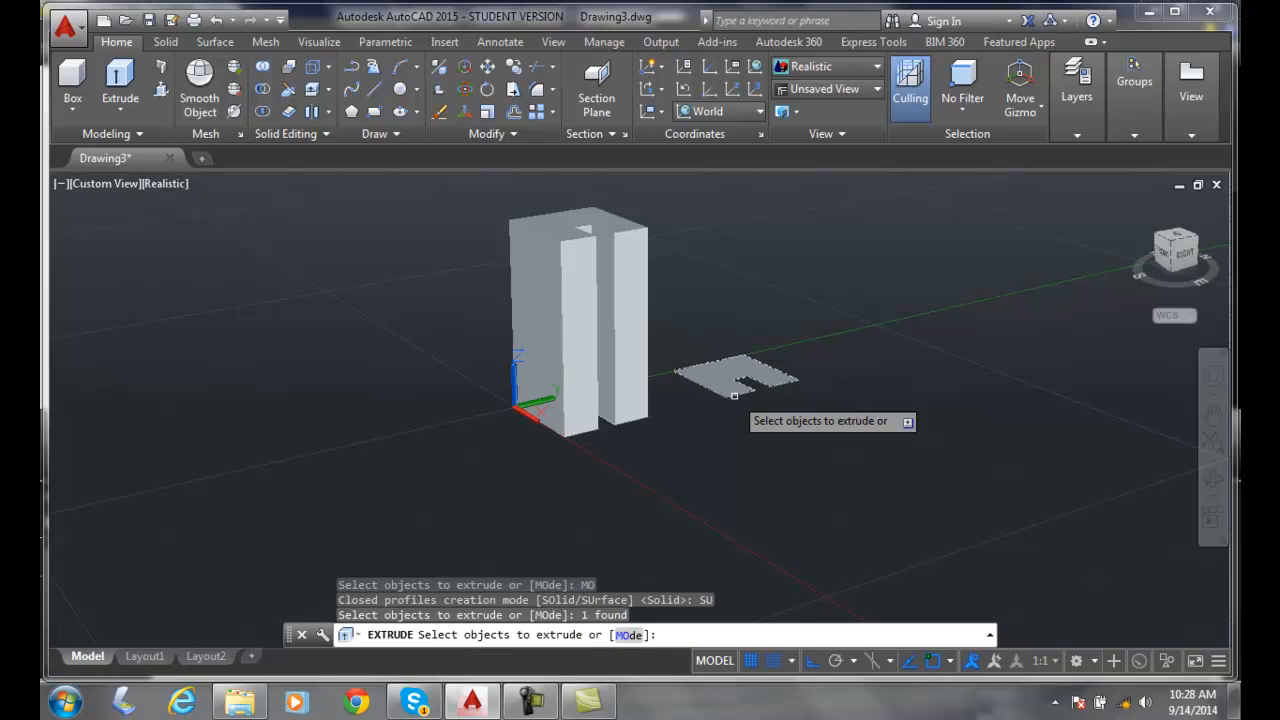
key(Return)
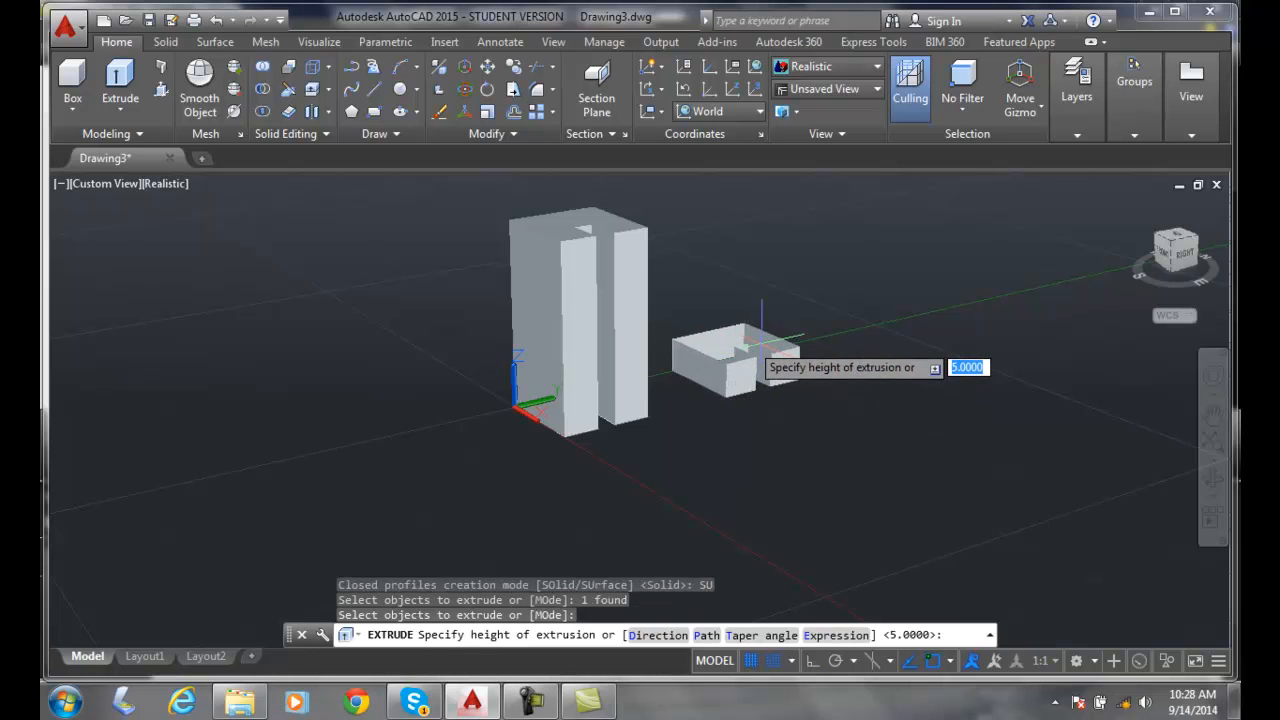
text(3)
key(Return)
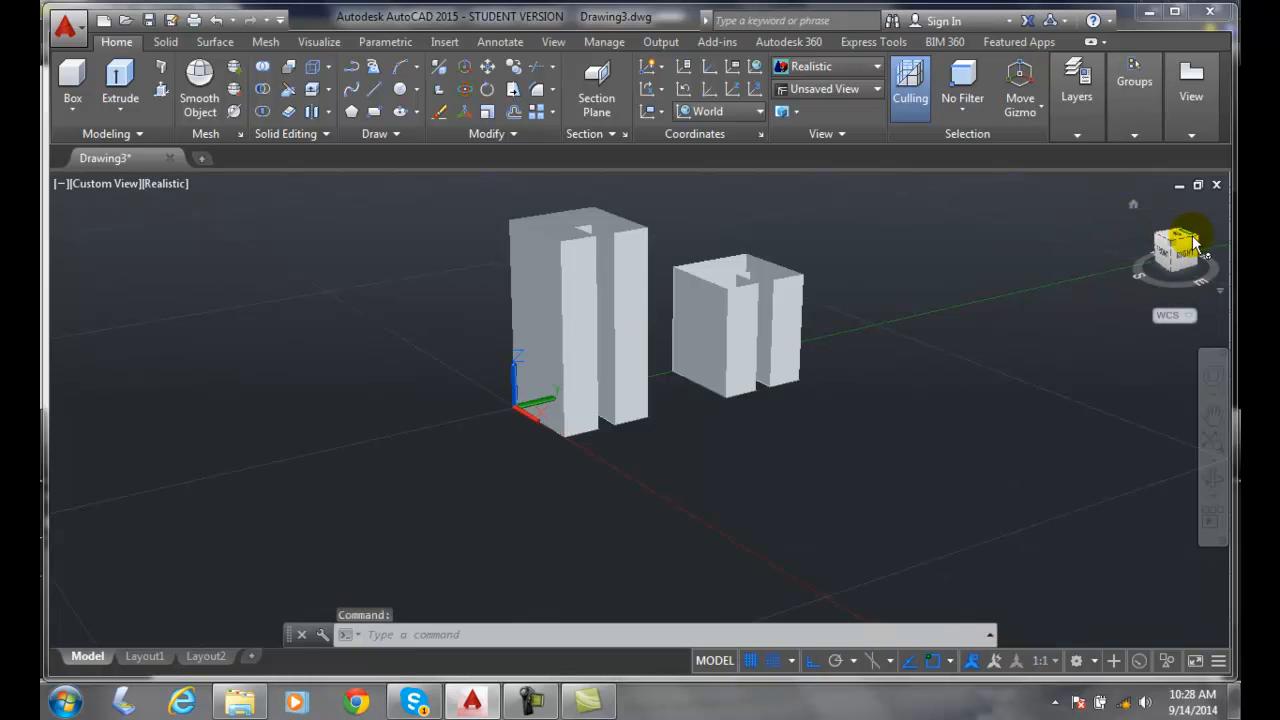
Orbit around both extrusions and switch to the SE Isometric view to compare the tops of the solid and the surface.
scroll(849, 263, down, 3)
scroll(849, 263, up, 1)
scroll(852, 267, up, 2)
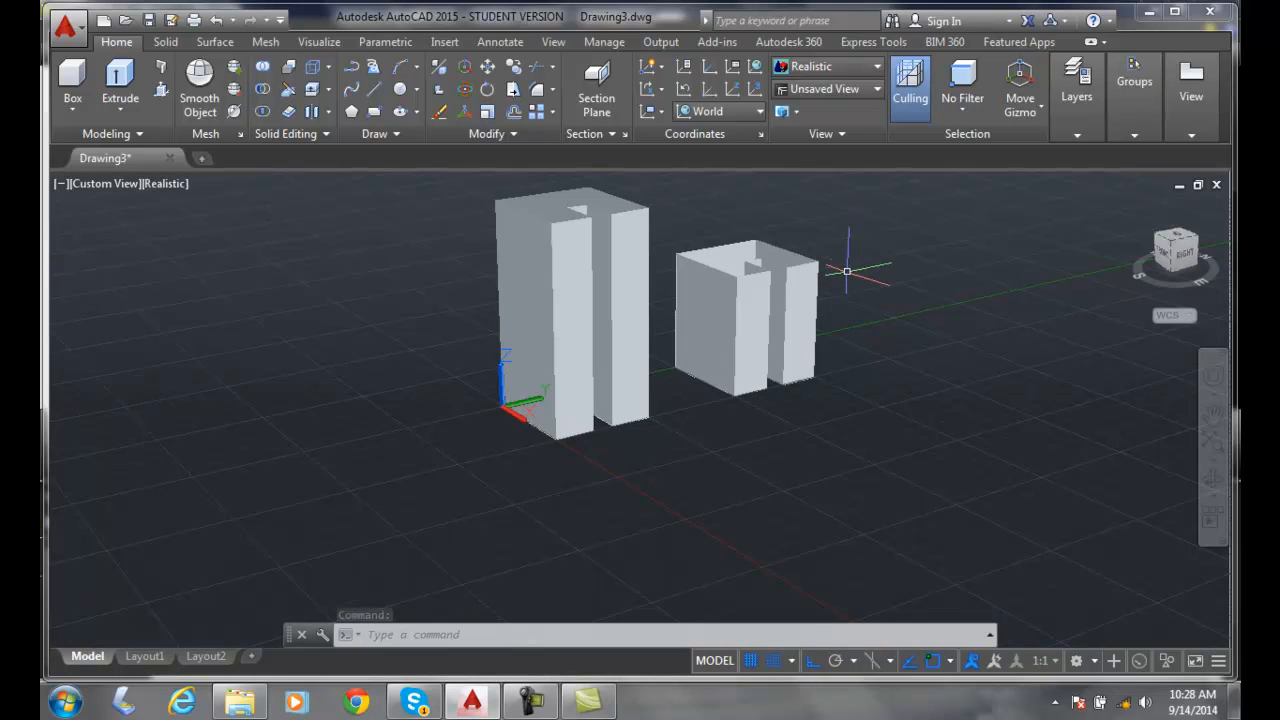
click(1214, 502)
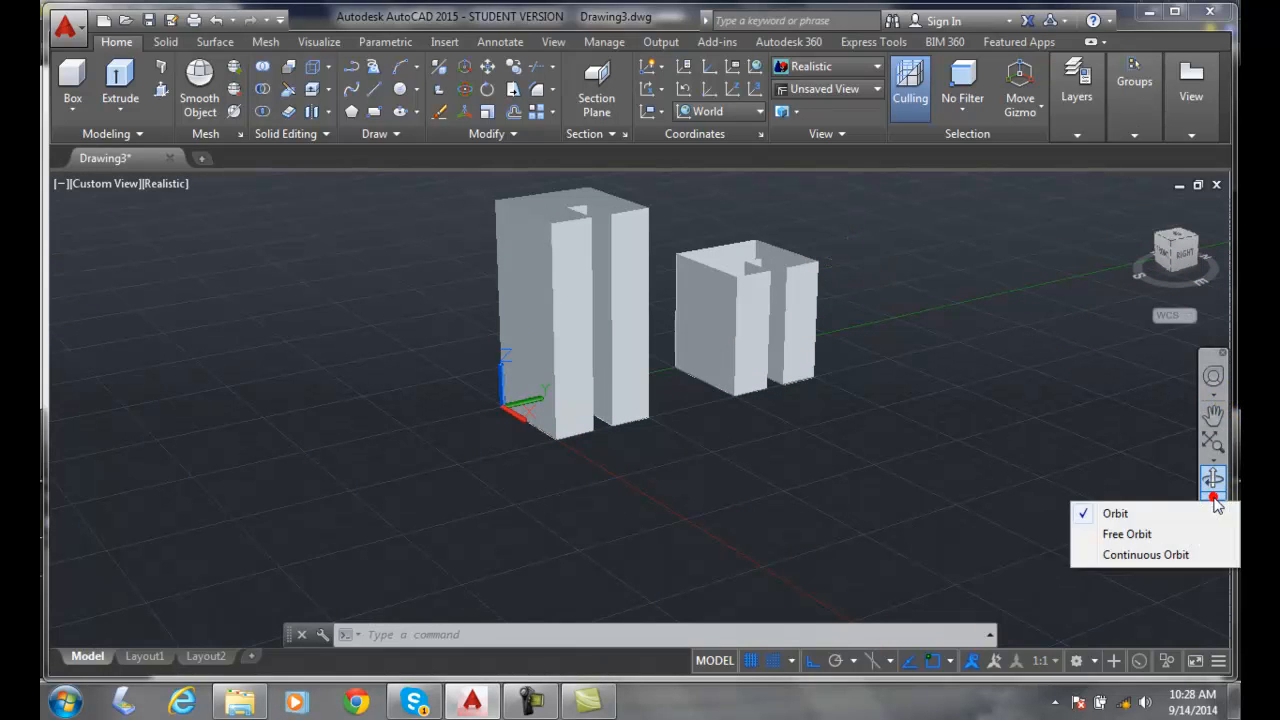
click(1115, 514)
drag(966, 320, 935, 362)
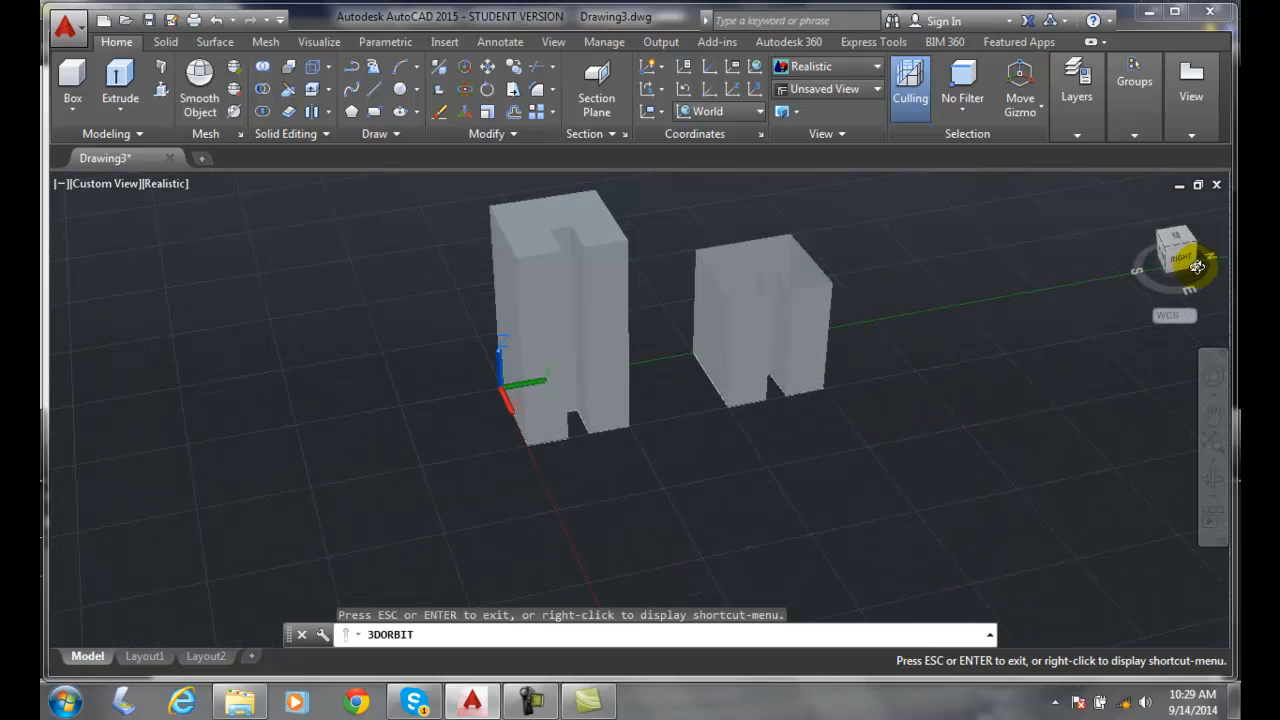
key(Escape)
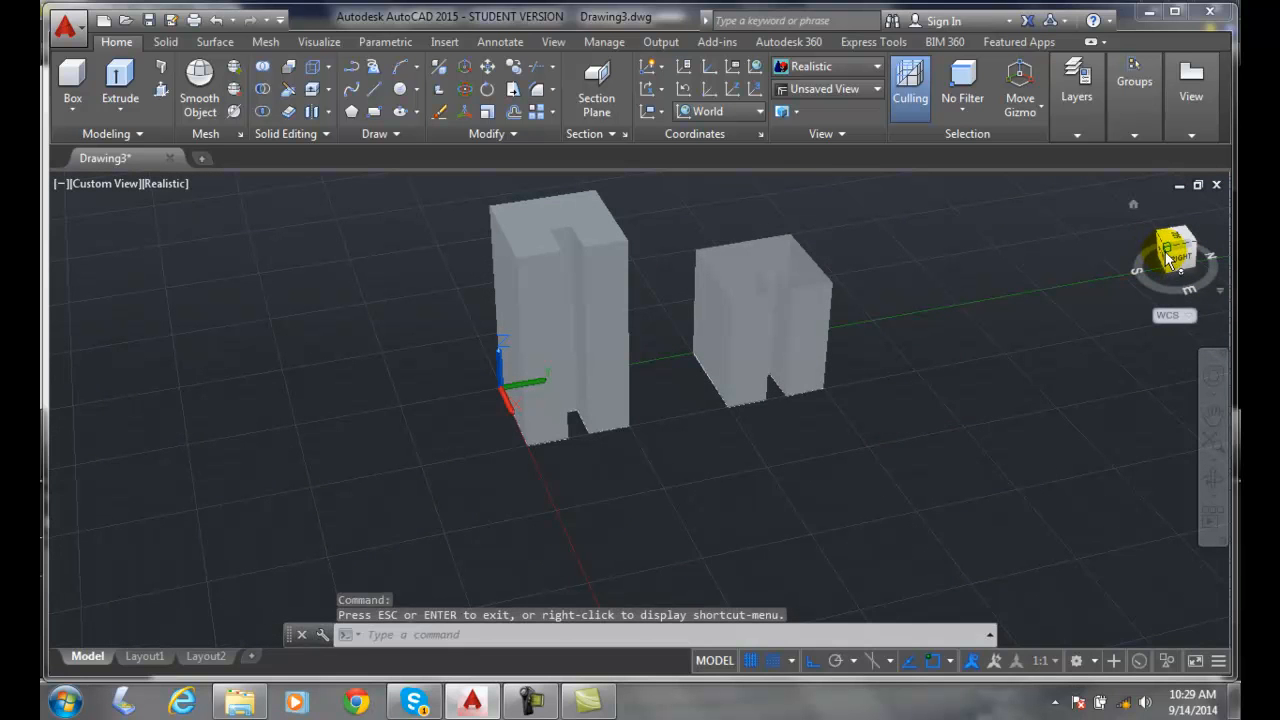
click(1168, 258)
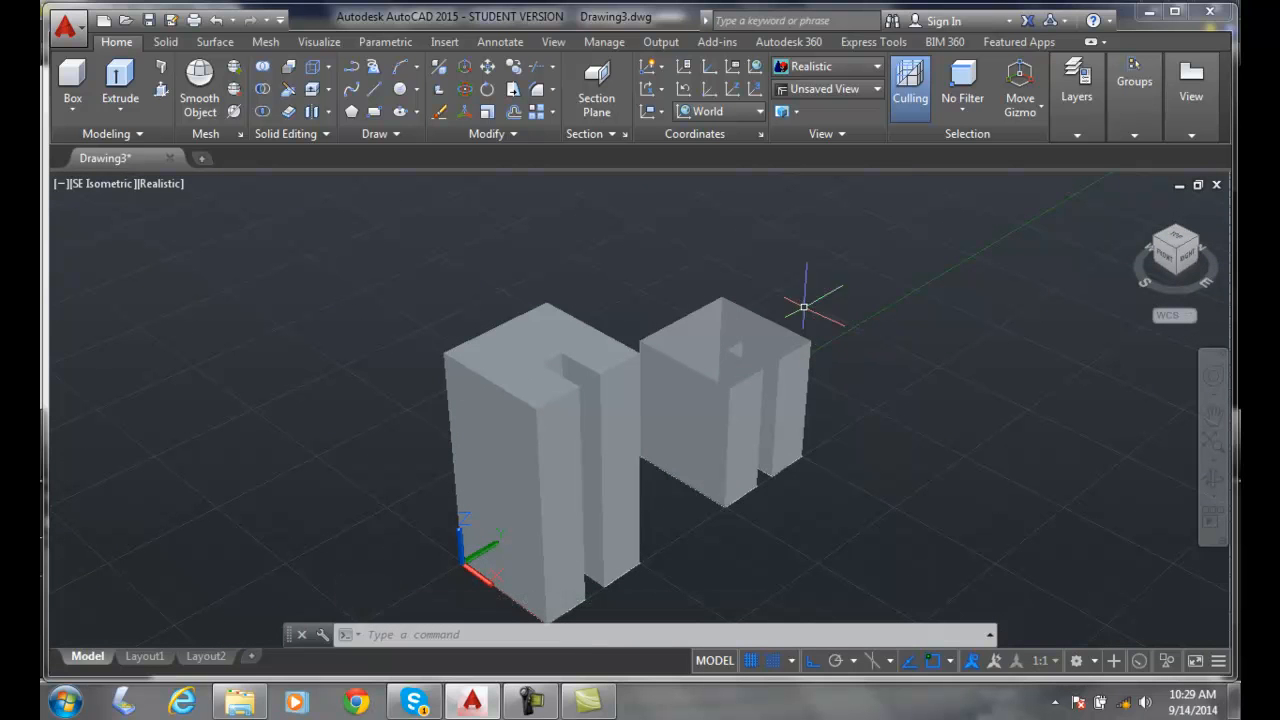
Bring up the surface modelling tools.
click(214, 42)
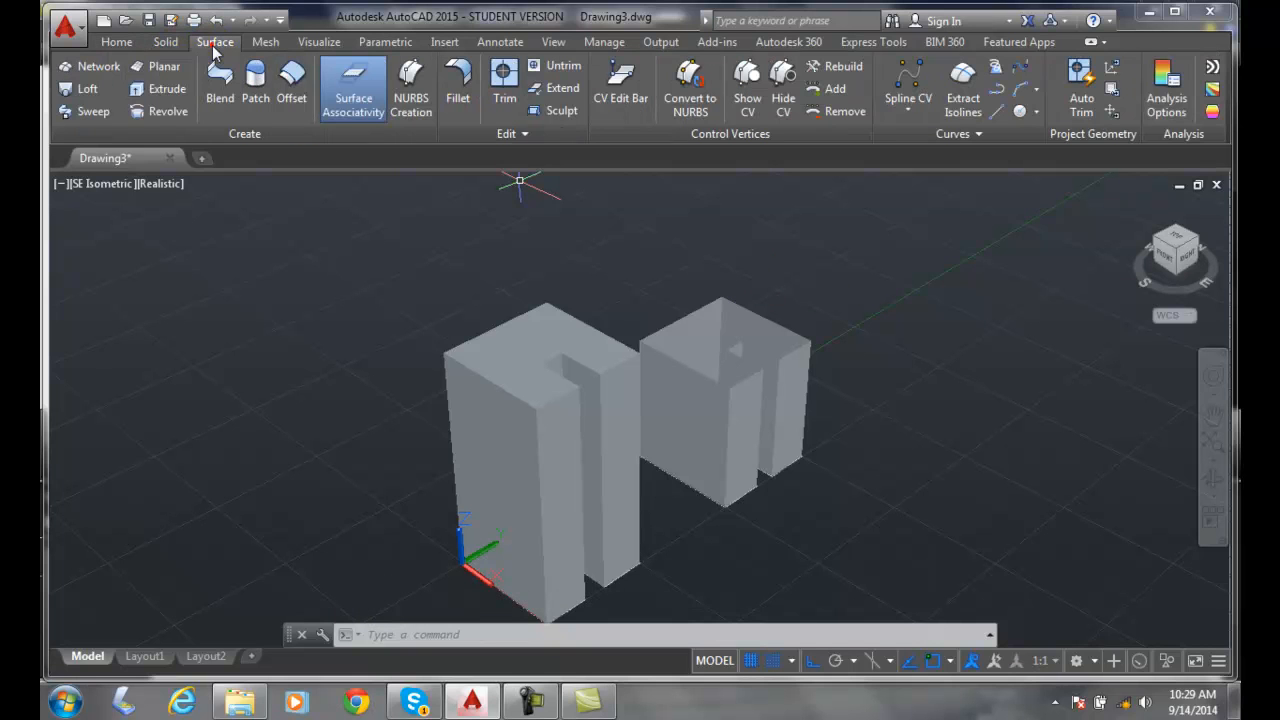